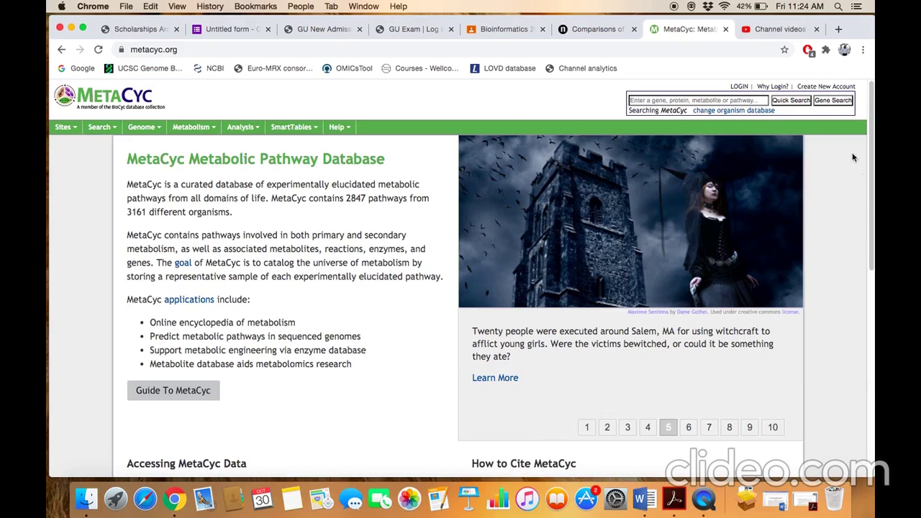
# Step: Run a Gene Search for GAPDH, picked from the search box's earlier suggestions
pyautogui.click(633, 101)
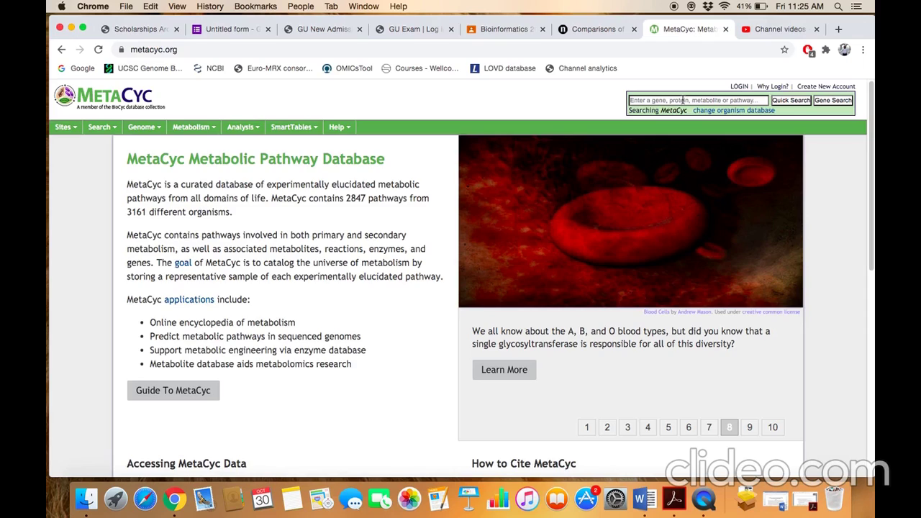
pyautogui.click(682, 100)
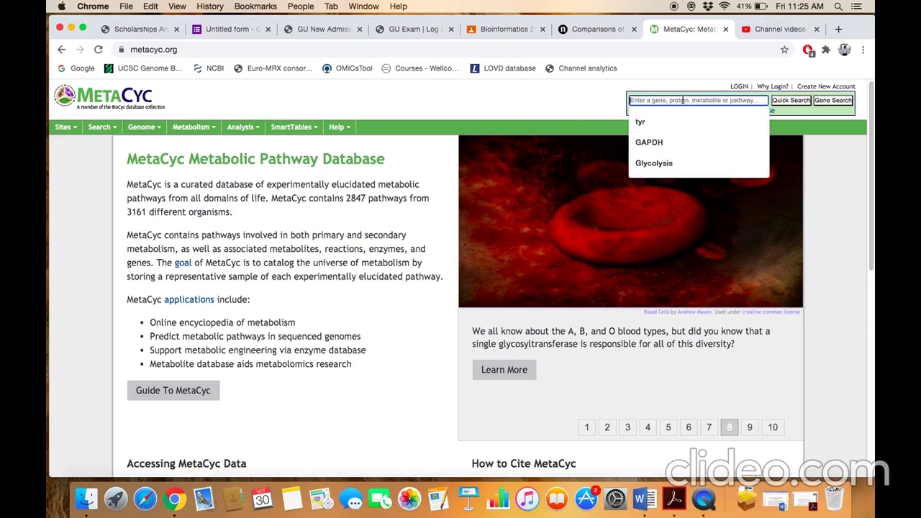
pyautogui.click(651, 142)
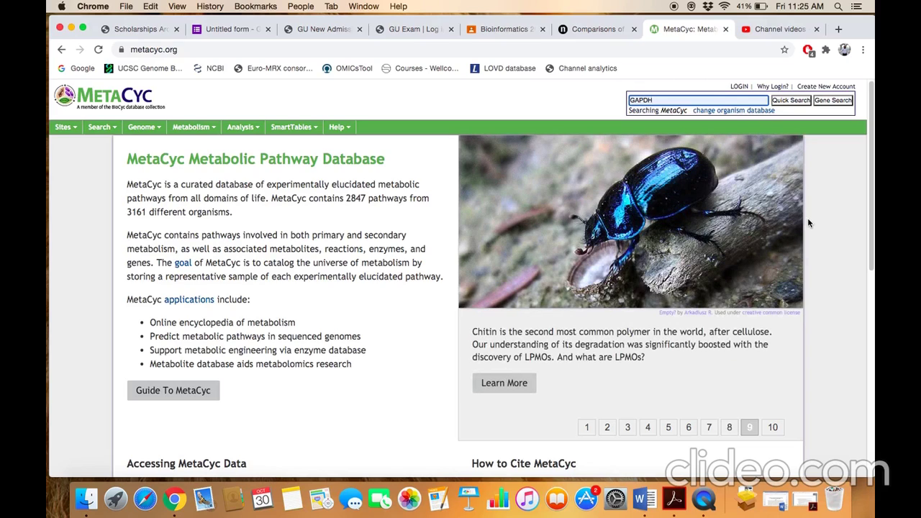
pyautogui.click(667, 100)
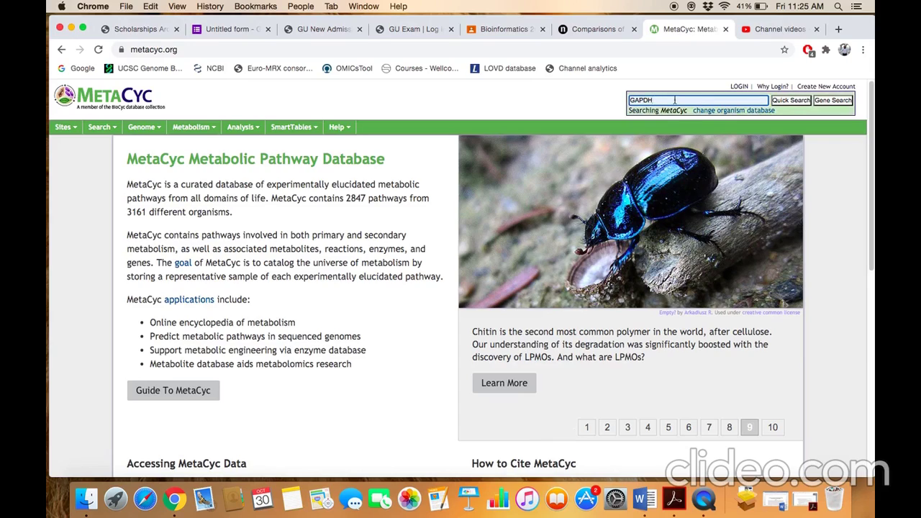
pyautogui.click(837, 101)
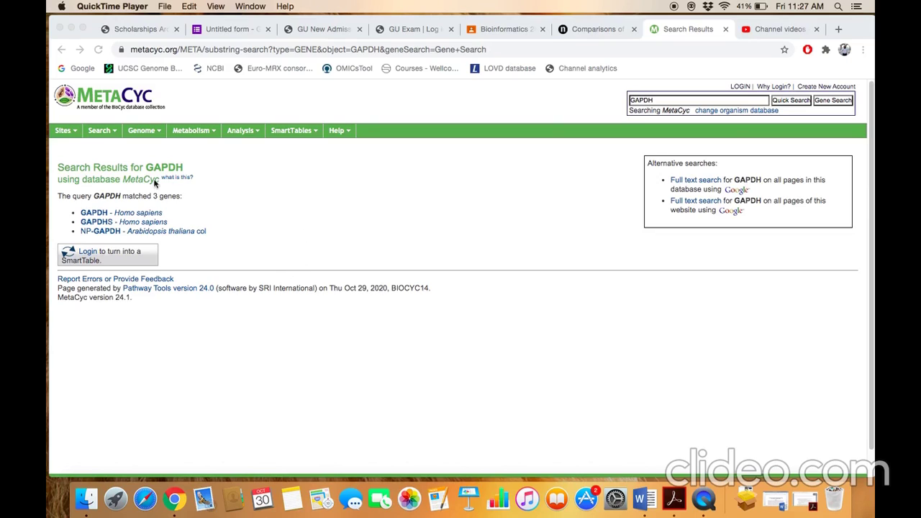
# Step: Open the 'GAPDH - Homo sapiens' gene page from the search results
pyautogui.click(258, 225)
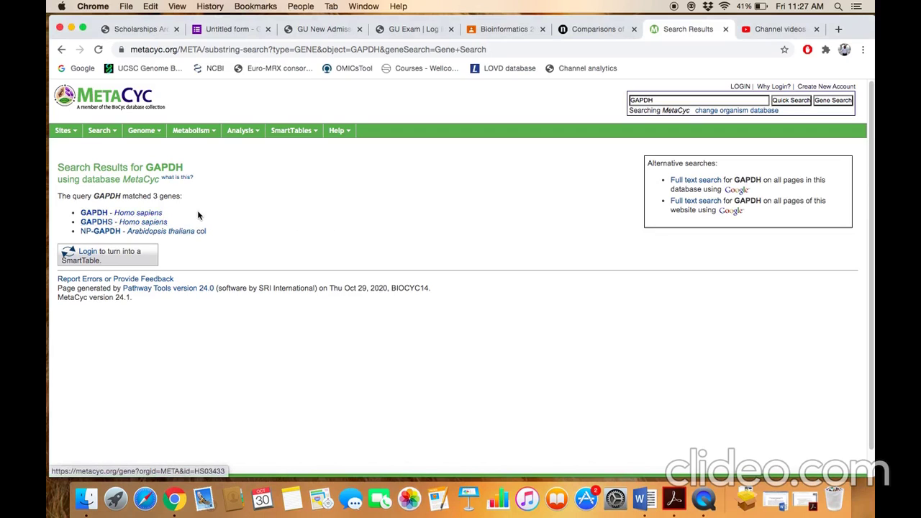
pyautogui.click(152, 213)
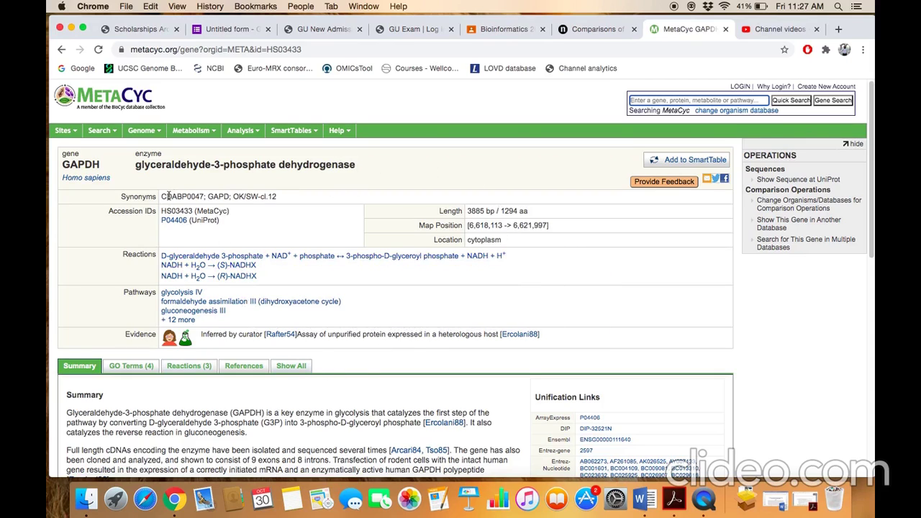
# Step: Highlight the gene name GAPDH and its MetaCyc accession ID HS03433
pyautogui.moveTo(64, 162); pyautogui.dragTo(137, 166)
pyautogui.click(137, 165)
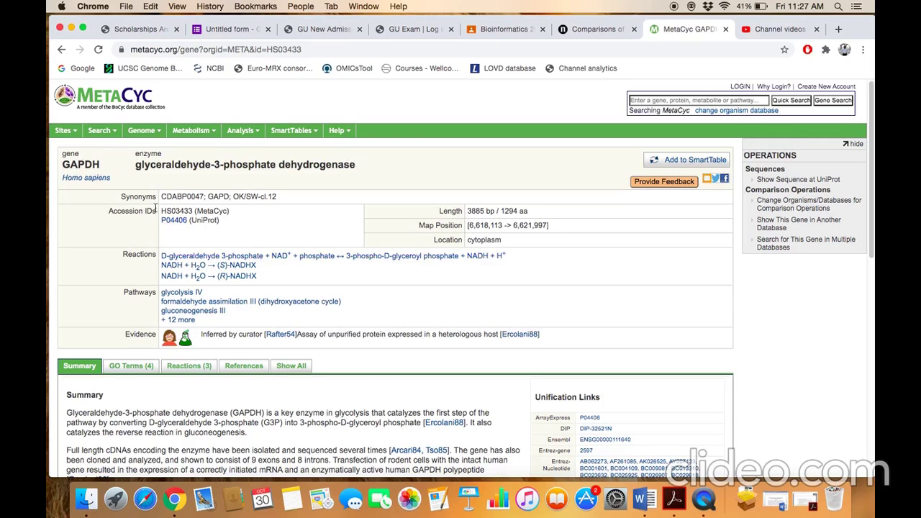
pyautogui.moveTo(159, 211); pyautogui.dragTo(230, 212)
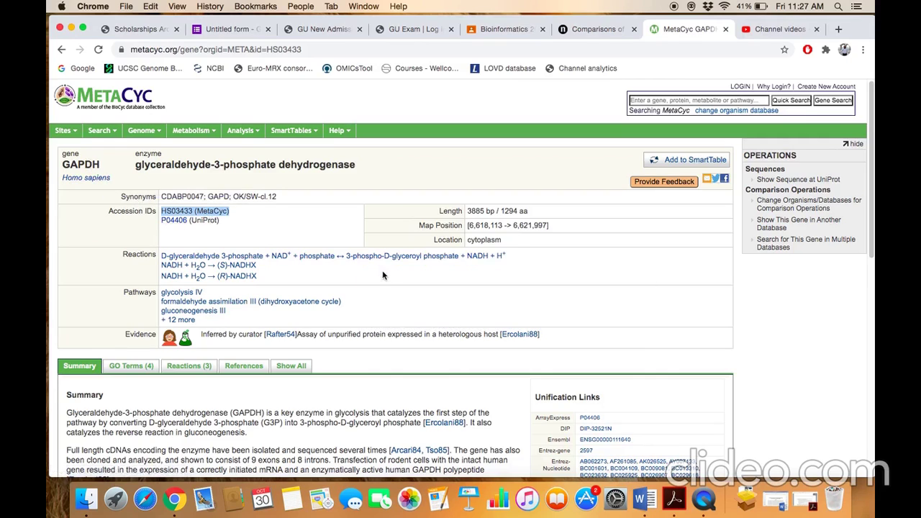
pyautogui.click(471, 213)
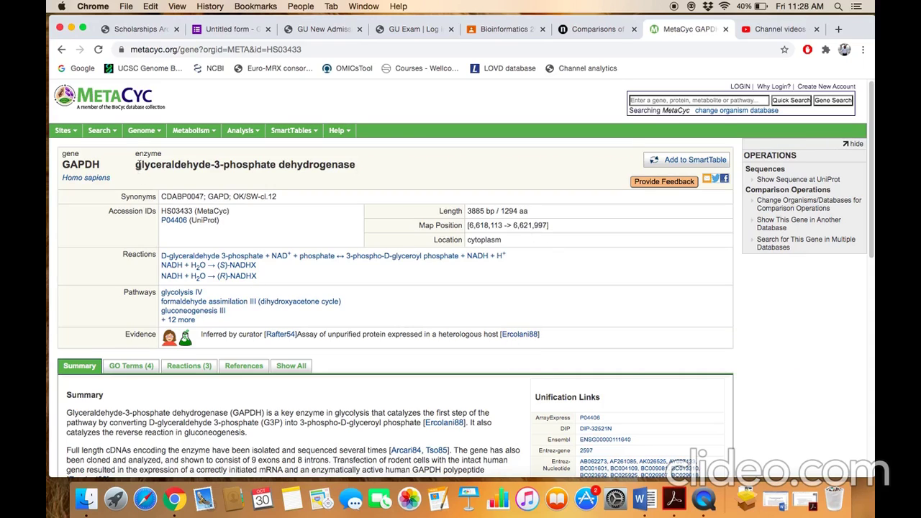
# Step: Highlight the cytoplasm location and the three GAPDH reactions further down the page
pyautogui.scroll(-1, 518, 261)
pyautogui.moveTo(506, 231); pyautogui.dragTo(468, 231)
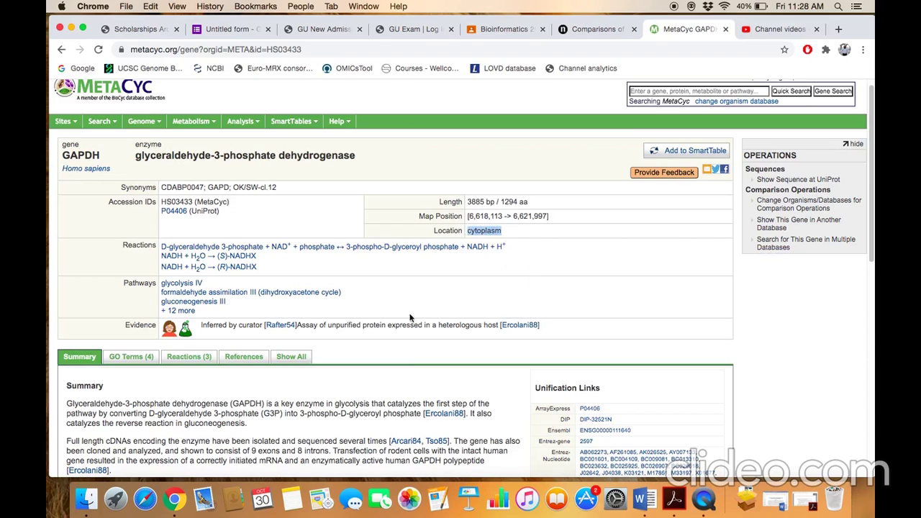
pyautogui.scroll(-2, 407, 347)
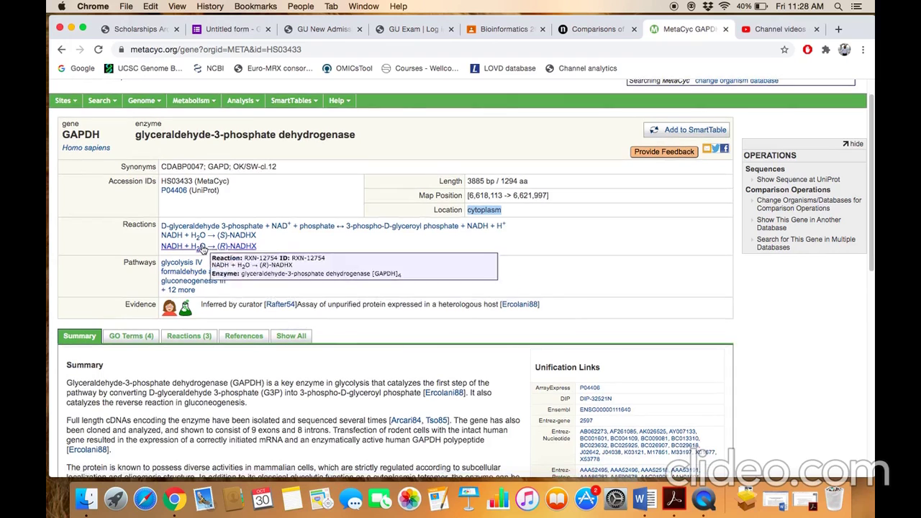
pyautogui.click(247, 244)
pyautogui.moveTo(247, 243); pyautogui.dragTo(164, 225)
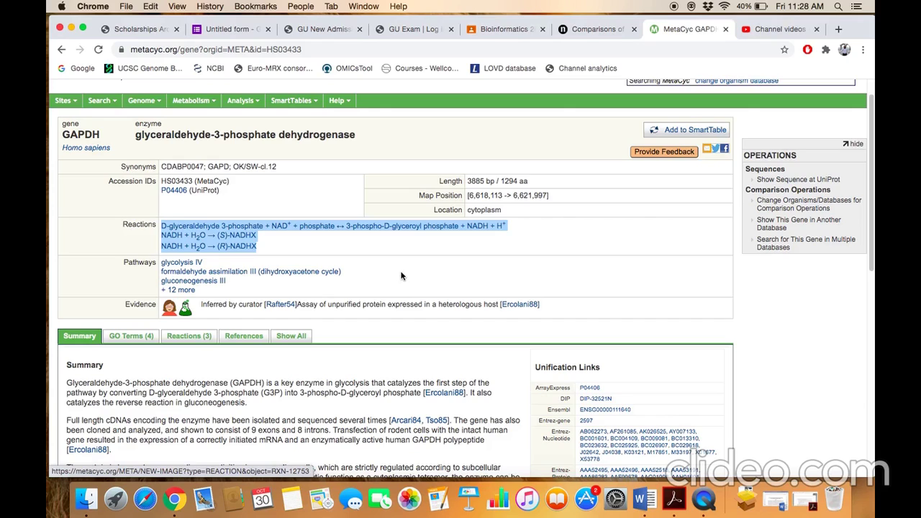
pyautogui.scroll(-1, 388, 275)
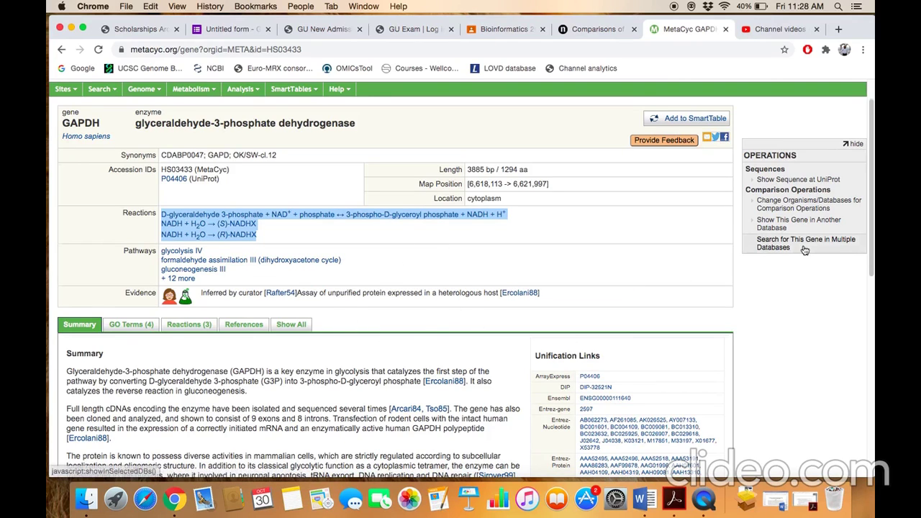
pyautogui.scroll(2, 793, 263)
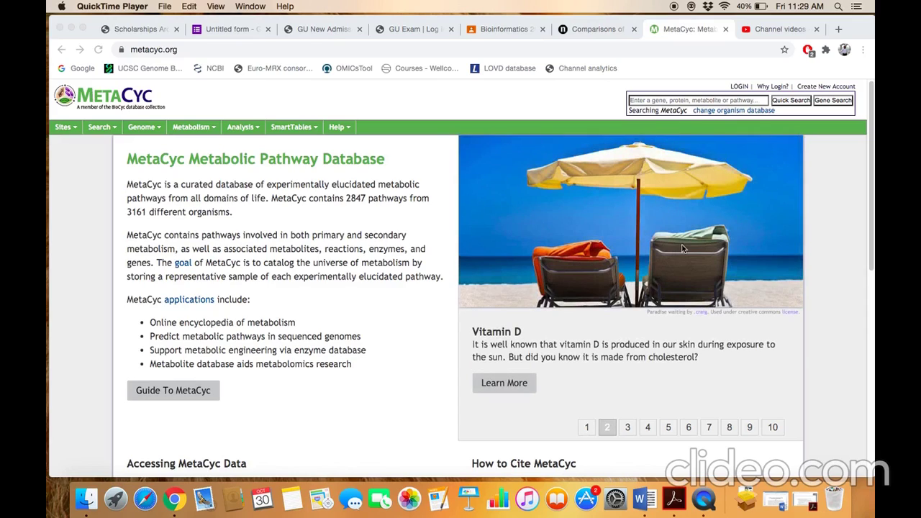
# Step: Quick Search MetaCyc for Glycolysis, chosen from the search suggestions
pyautogui.click(647, 105)
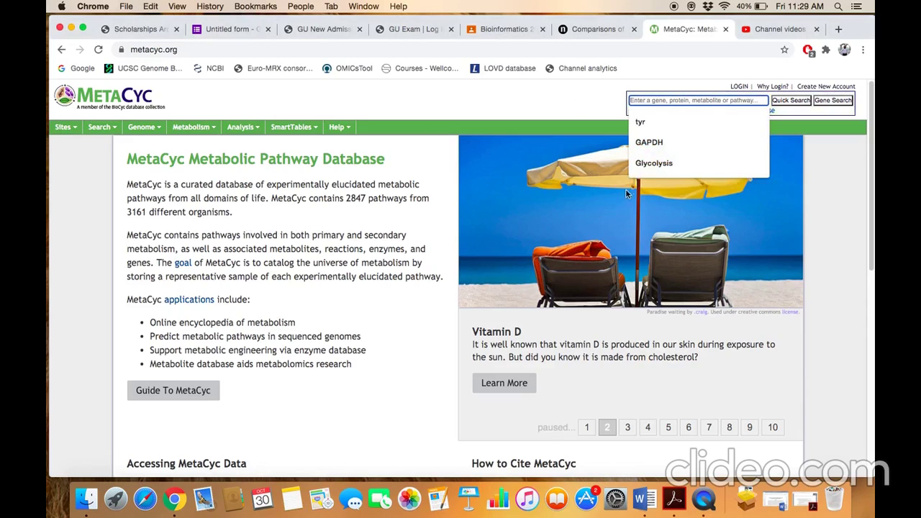
pyautogui.click(706, 163)
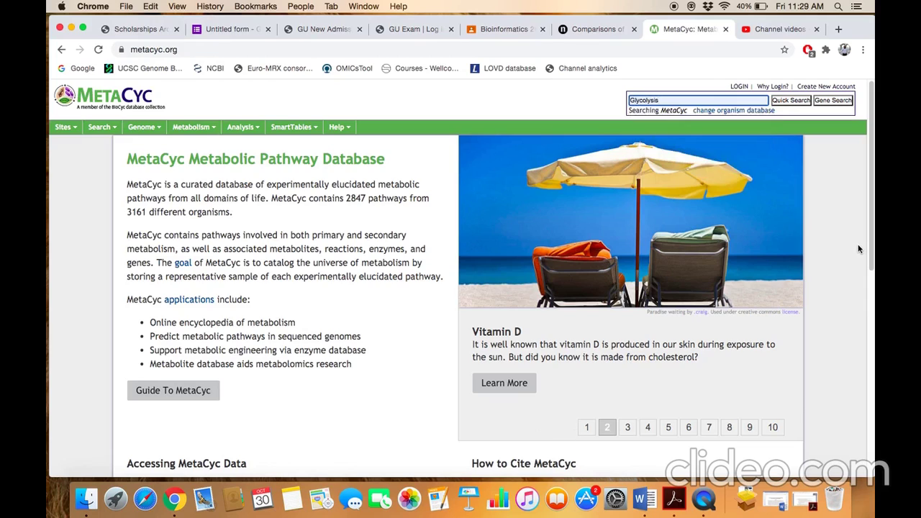
pyautogui.click(791, 100)
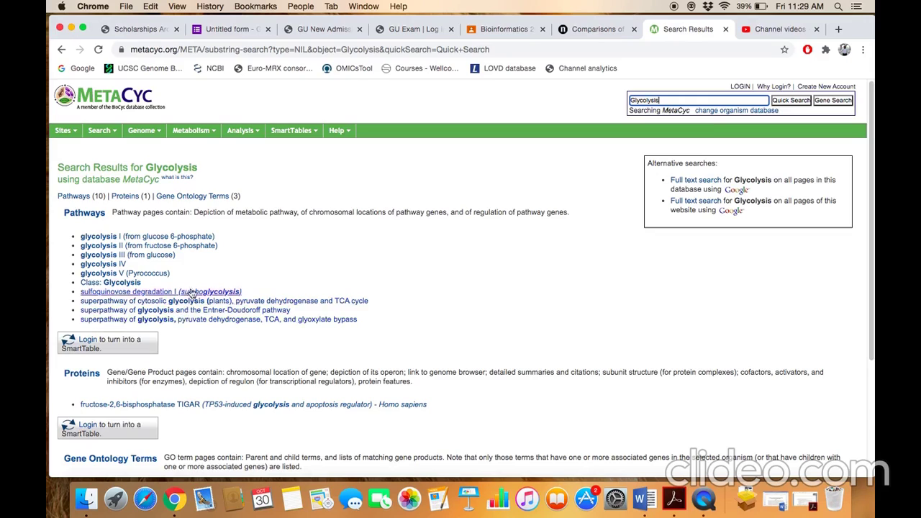
# Step: Open the 'glycolysis I (from glucose 6-phosphate)' link under Pathways
pyautogui.click(169, 245)
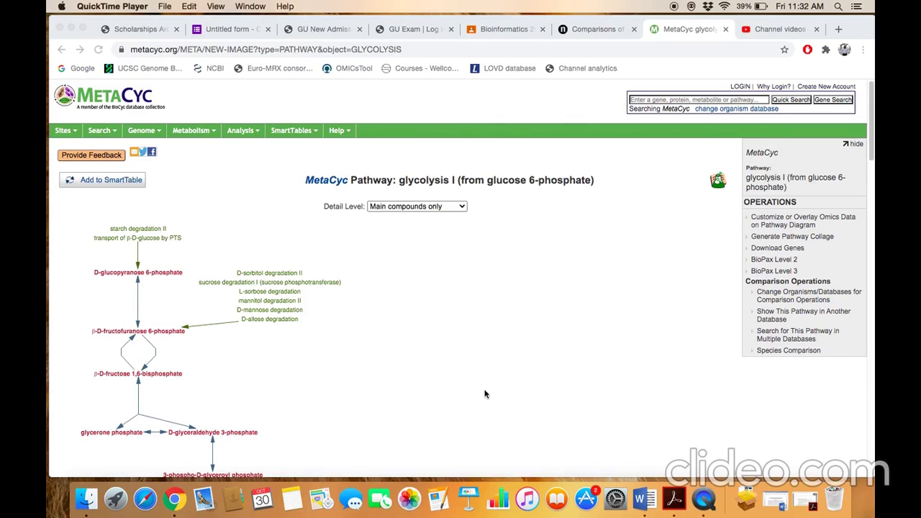
pyautogui.scroll(-2, 485, 394)
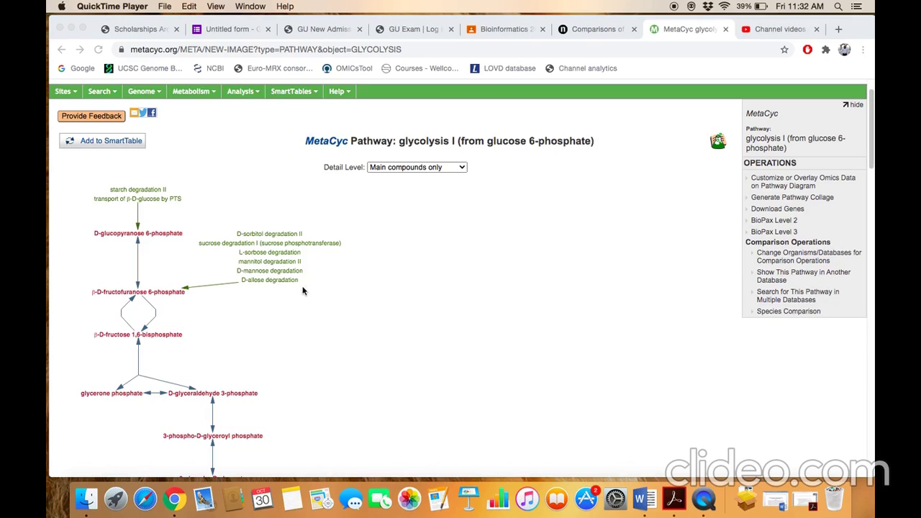
pyautogui.scroll(-1, 458, 312)
pyautogui.scroll(-1, 458, 311)
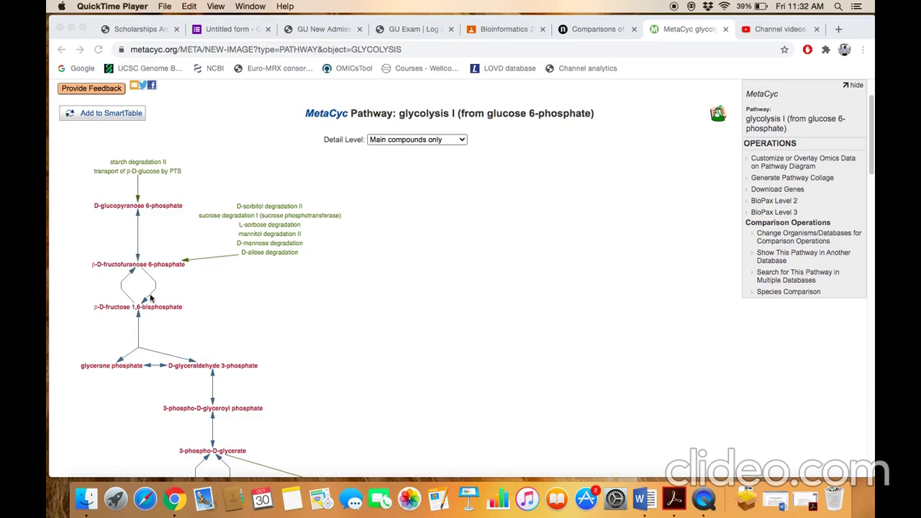
pyautogui.scroll(-5, 370, 392)
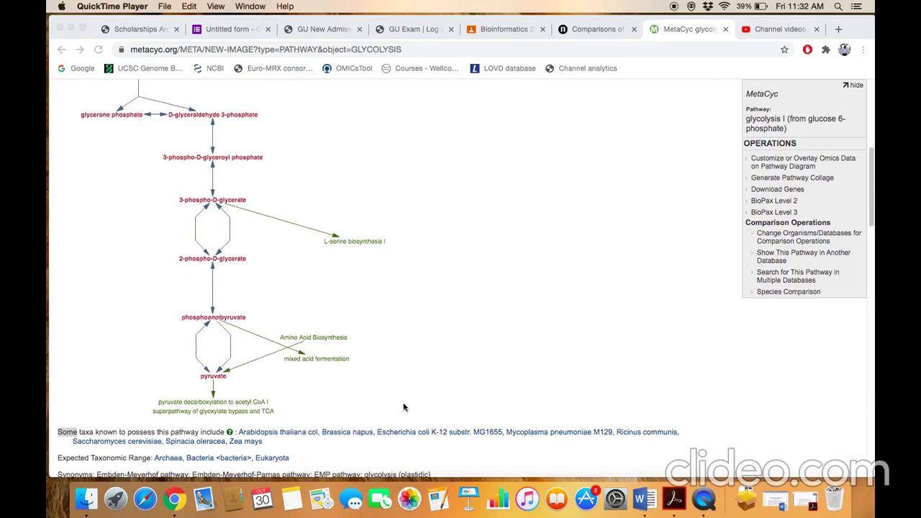
pyautogui.scroll(-1, 499, 376)
pyautogui.scroll(5, 499, 375)
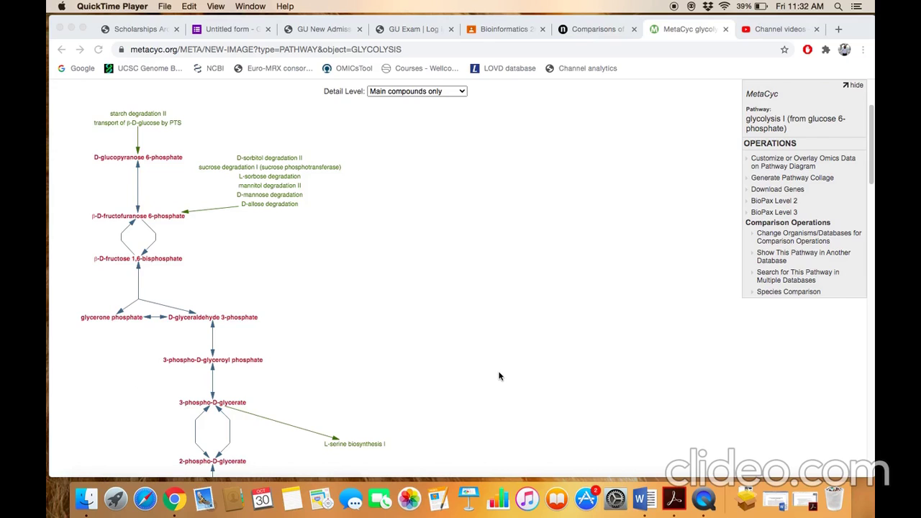
pyautogui.scroll(2, 499, 375)
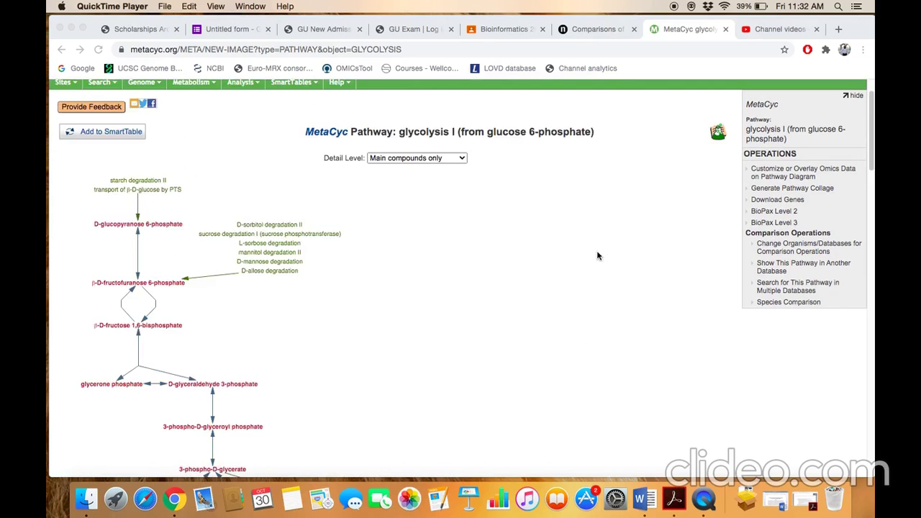
# Step: Set the diagram's Detail Level to 'All compounds, enzymes' to show enzymes and EC numbers
pyautogui.click(454, 158)
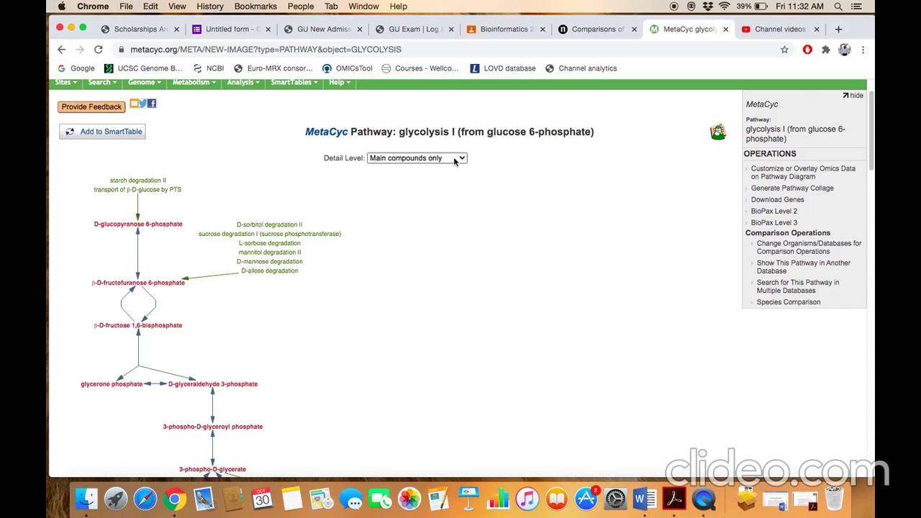
pyautogui.click(454, 158)
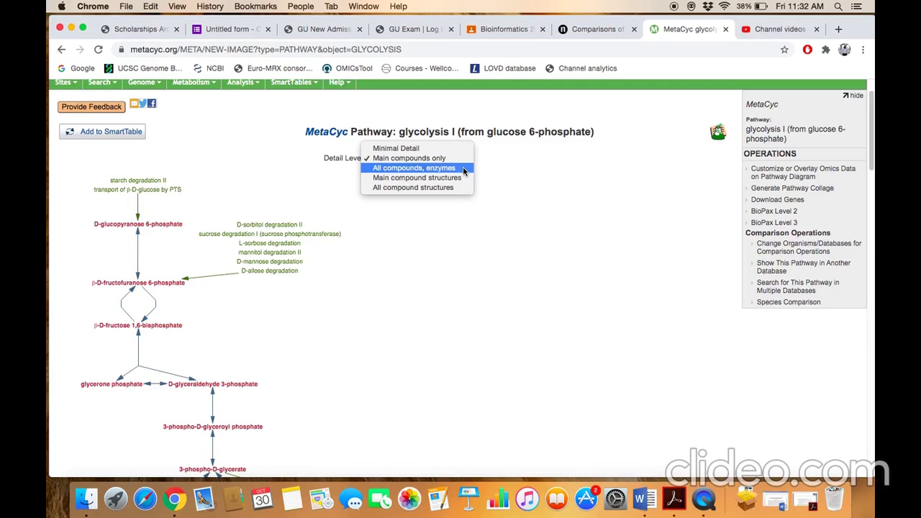
pyautogui.click(463, 169)
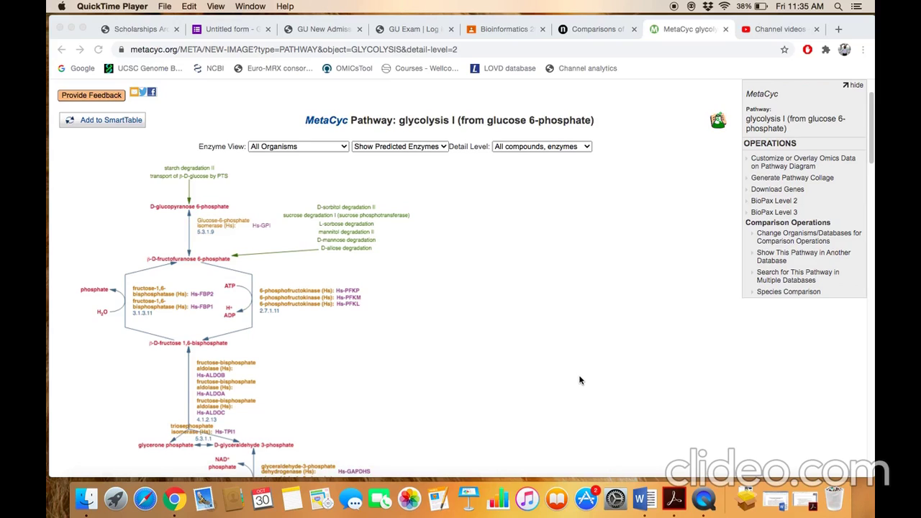
pyautogui.scroll(-2, 580, 380)
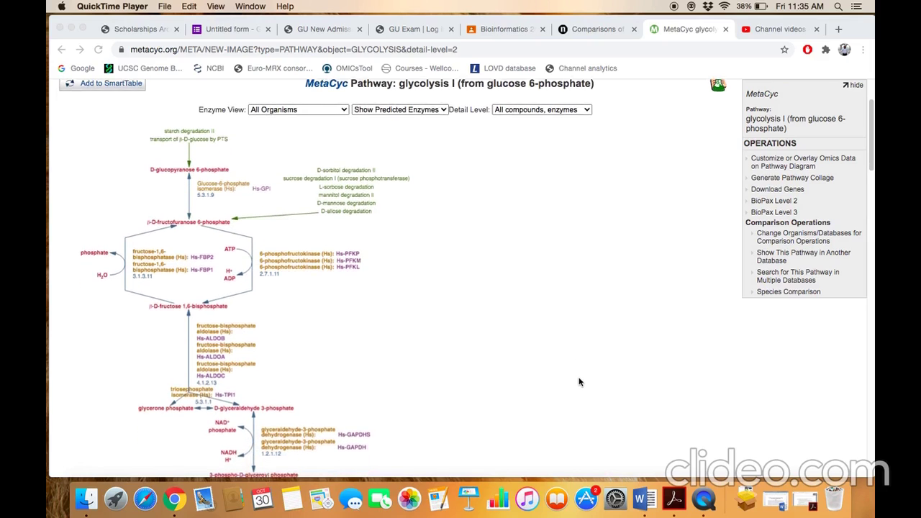
pyautogui.click(154, 165)
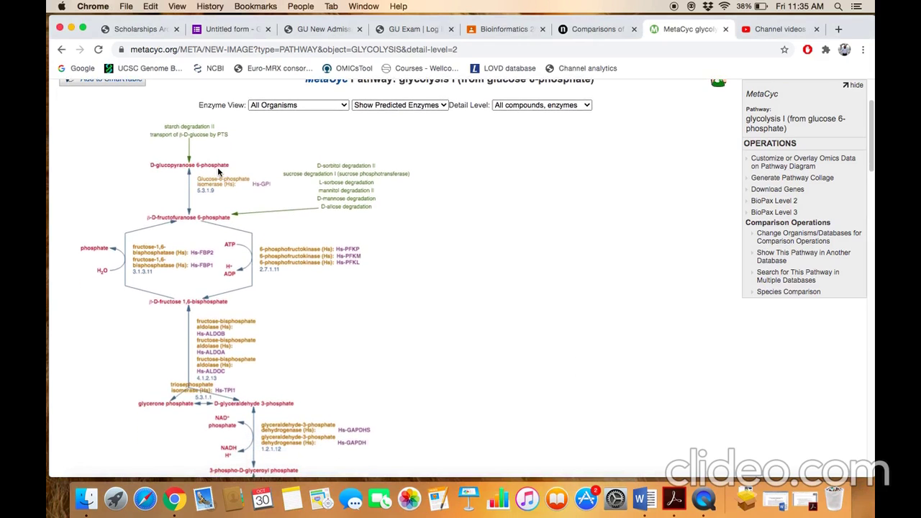